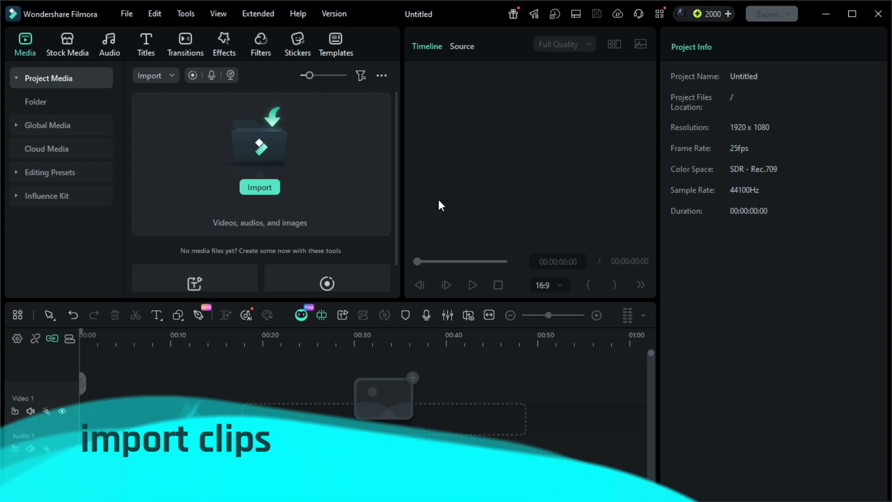
- Import all clips from the Footage folder and place them one after another on the Video 1 track
left_click(251, 189)
key("ctrl+a")
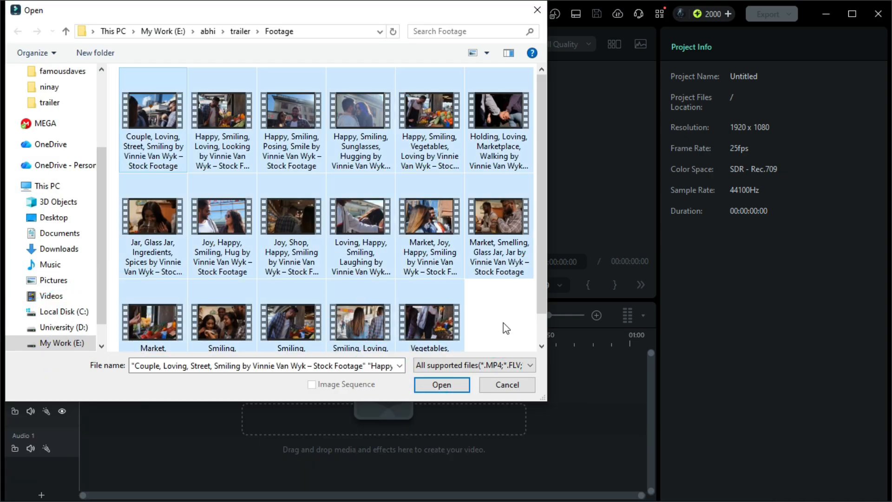
left_click(441, 385)
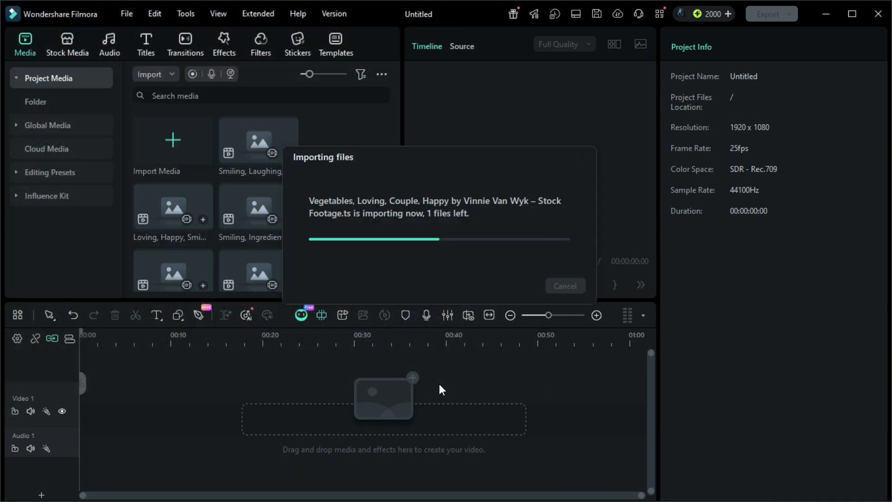
left_click_drag(255, 175, 178, 410)
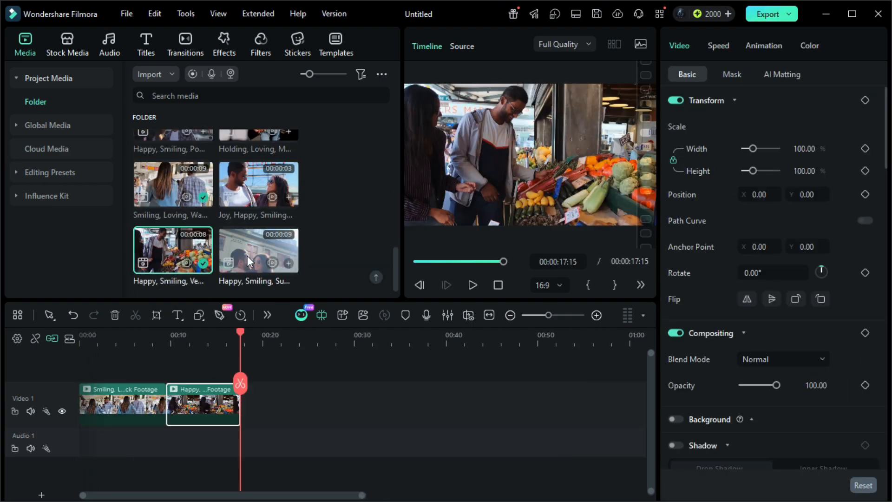
left_click_drag(248, 256, 300, 423)
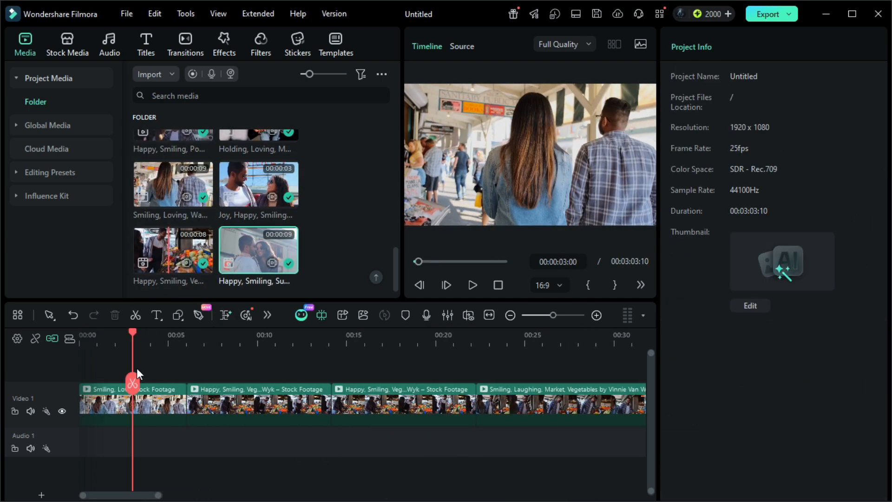
- Split the first clip at 3 seconds and delete the part after the cut
left_click(135, 411)
left_click(133, 385)
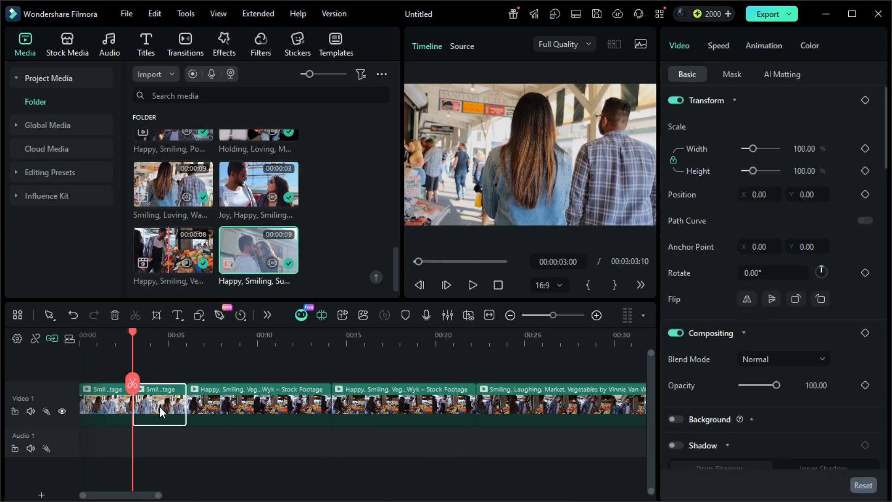
left_click_drag(160, 406, 222, 367)
left_click(187, 384)
key("Delete")
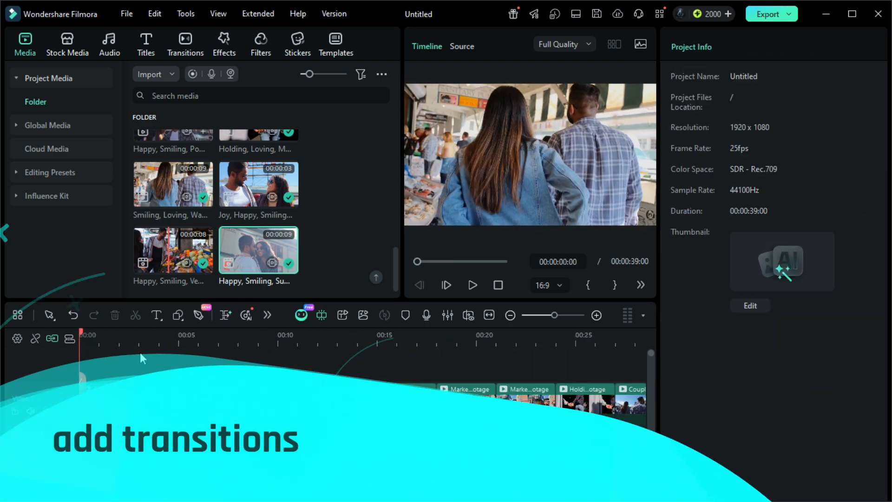
- Find the Light Film Sweep transition and place it between the first two clips
left_click(182, 45)
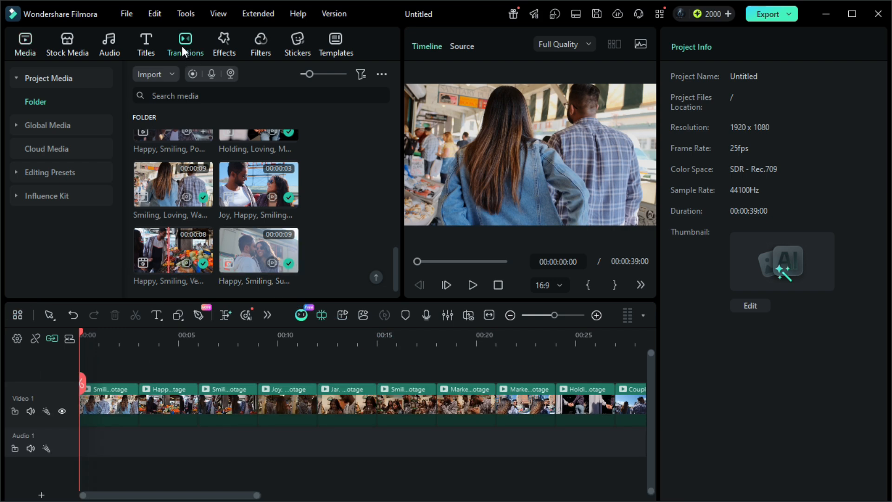
left_click(301, 76)
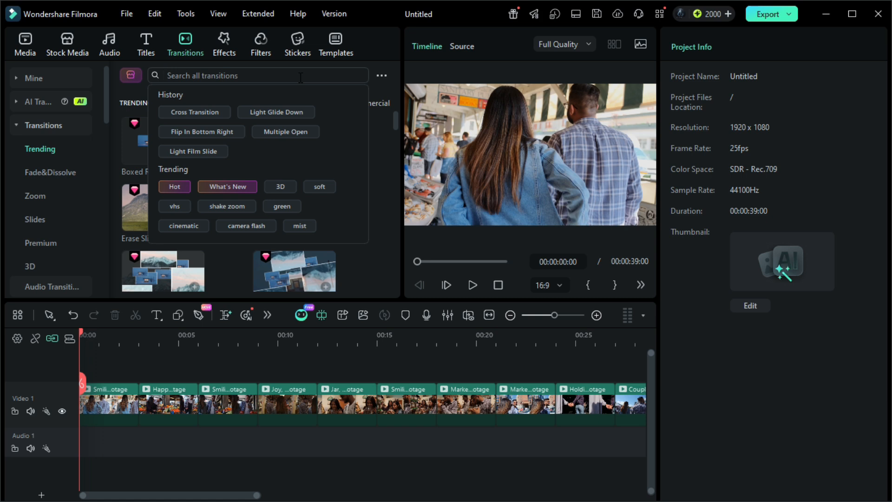
type("ght film sweep")
key("Return")
left_click_drag(181, 171, 139, 400)
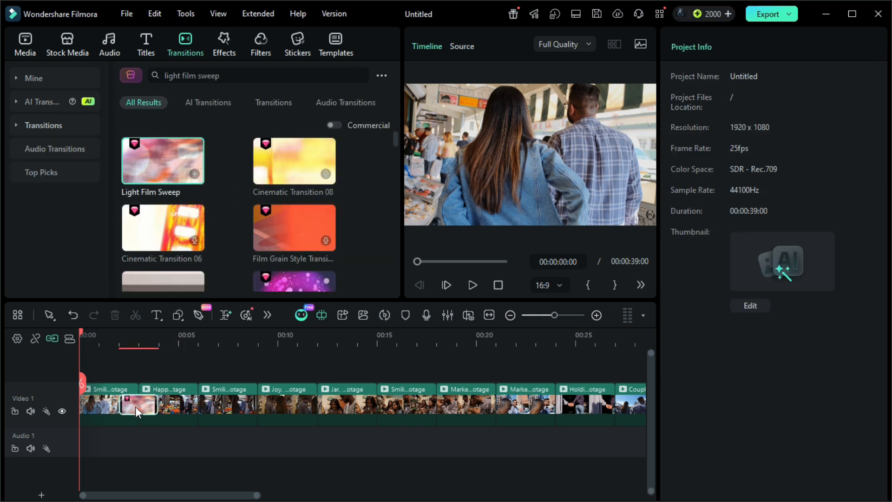
- Set the duration of the Light Film Sweep transition to 20 frames
left_click(136, 407)
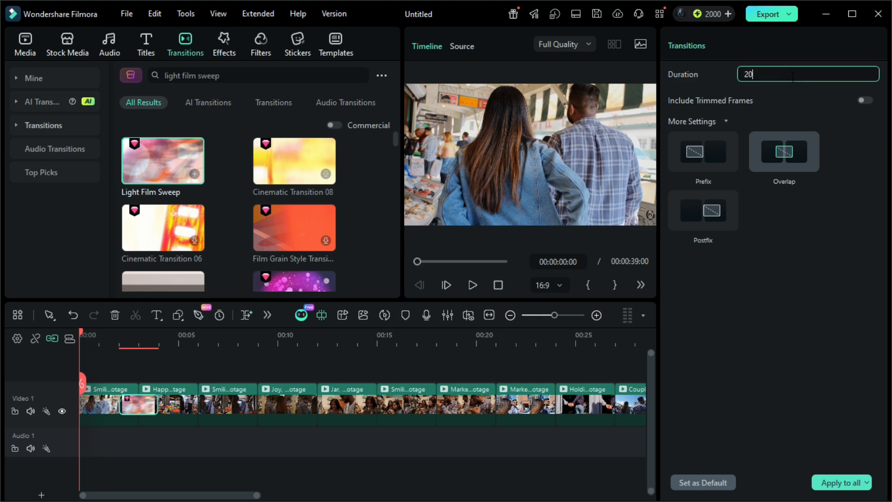
left_click(793, 77)
type("20")
key("Return")
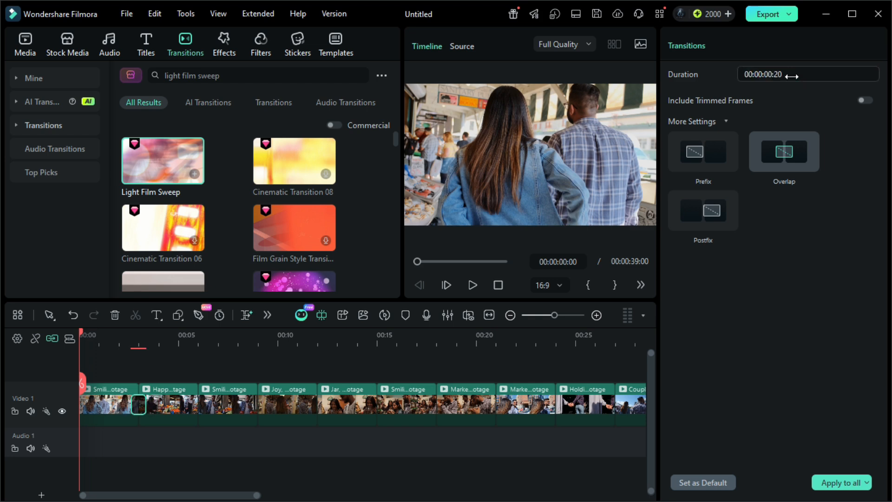
- Search for fold transitions, place them on the cuts at 6, 9 and 12 seconds, and set their duration to 20 frames
left_click(260, 75)
type("fold")
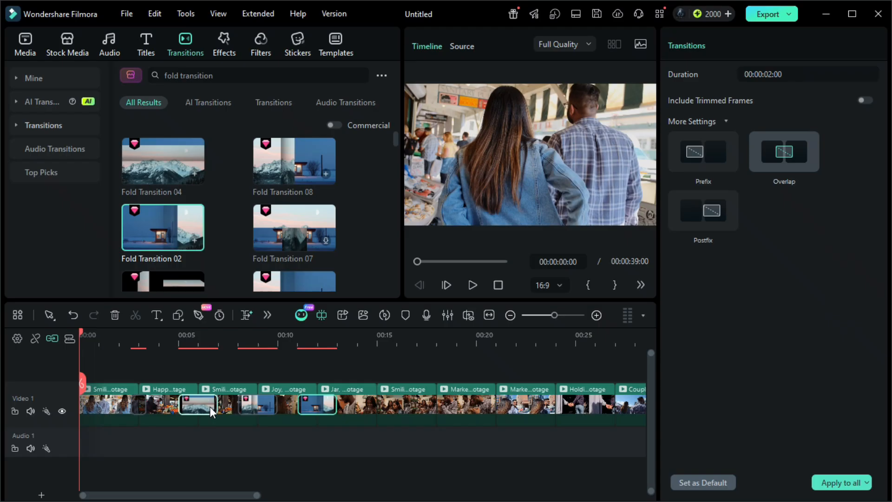
left_click(317, 404)
left_click(809, 73)
type("20")
key("Return")
- Place transitions from the fold results on the cuts at 15 and 18 seconds and set their duration to 20 frames
scroll(294, 204, "down", 2)
mouse_move(163, 200)
left_mouse_down()
mouse_move(328, 319)
mouse_move(376, 405)
left_mouse_up()
left_click_drag(162, 184, 324, 404)
left_click(822, 71)
type("20")
key("Return")
- Place transitions from the fold results on the cuts at 21, 24 and 27 seconds, each 20 frames long
left_click_drag(294, 251, 383, 405)
left_click(808, 74)
type("20")
key("Return")
left_click_drag(295, 186, 443, 404)
scroll(250, 258, "down", 3)
left_click_drag(162, 212, 501, 404)
left_click(804, 75)
type("20")
key("Return")
- Find the Drag Up Right transition, place it on the cut at 30 seconds, and set its duration to 20 frames
left_click(260, 75)
type("drag up right")
key("Return")
left_click_drag(180, 155, 563, 412)
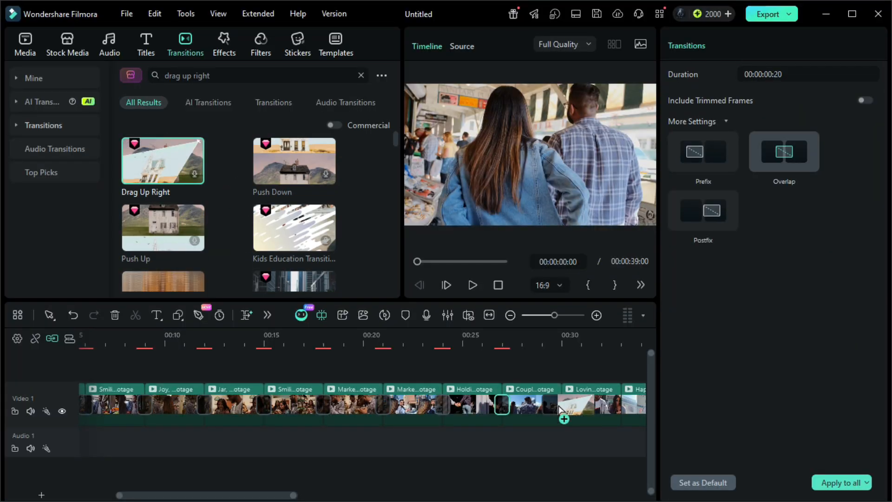
scroll(562, 412, "right", 4)
left_click(794, 75)
type("20")
key("Return")
- Find Cross Transition, place it on the cut at 33 seconds, and set its duration to 20 frames
triple_click(202, 75)
type("cross transition")
key("Return")
left_click_drag(137, 172, 424, 405)
left_click(794, 75)
type("20")
- Search for "light film" and replace the transitions at 12 and 18 seconds, using Film Burn Light 01 at 18 seconds
left_click_drag(219, 75, 40, 74)
type("light film")
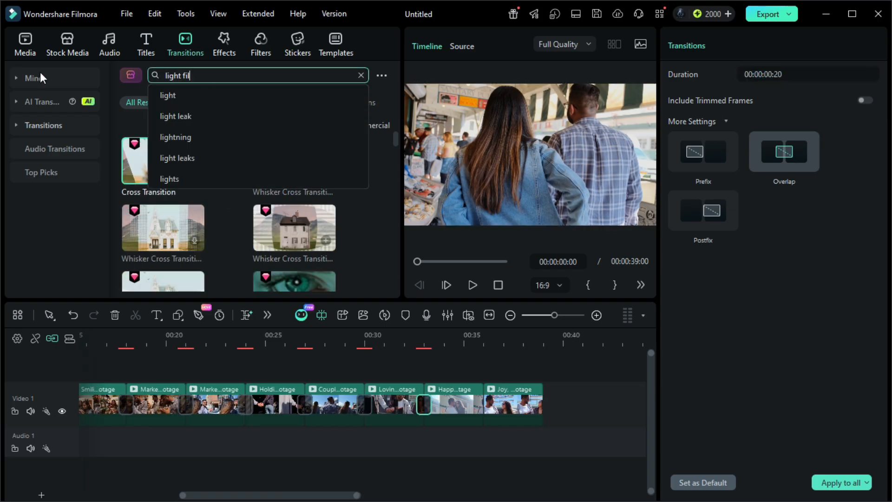
key("Return")
left_click_drag(163, 162, 318, 404)
left_click_drag(162, 208, 427, 404)
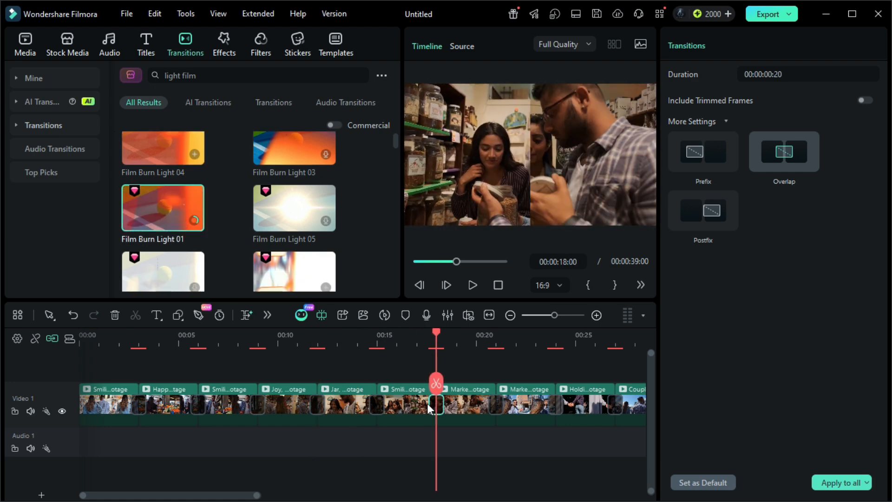
- Replace the transition at 21 seconds with Light Film Slide and add Light Film Shift between the last two clips
scroll(294, 211, "down", 2)
left_click_drag(294, 164, 496, 404)
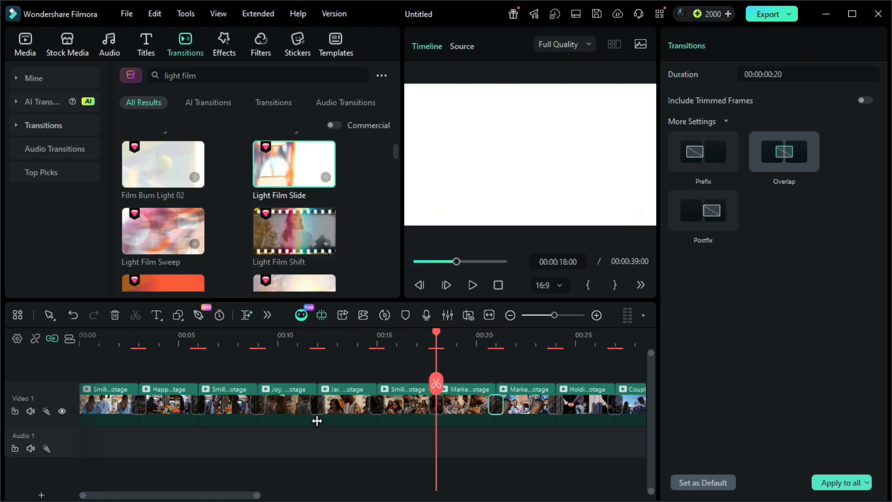
left_click_drag(169, 495, 261, 496)
left_click_drag(294, 231, 503, 404)
left_click(460, 457)
left_click_drag(261, 496, 170, 495)
left_click(79, 336)
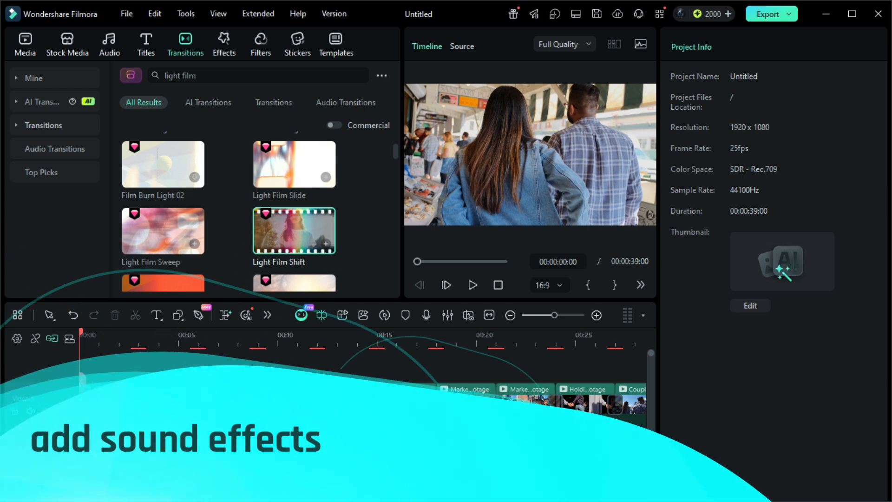
- Search the sound effects for "paper rustle" and add Paper Page Rustle - AISFX to the Audio 1 track near the first transition
left_click(113, 46)
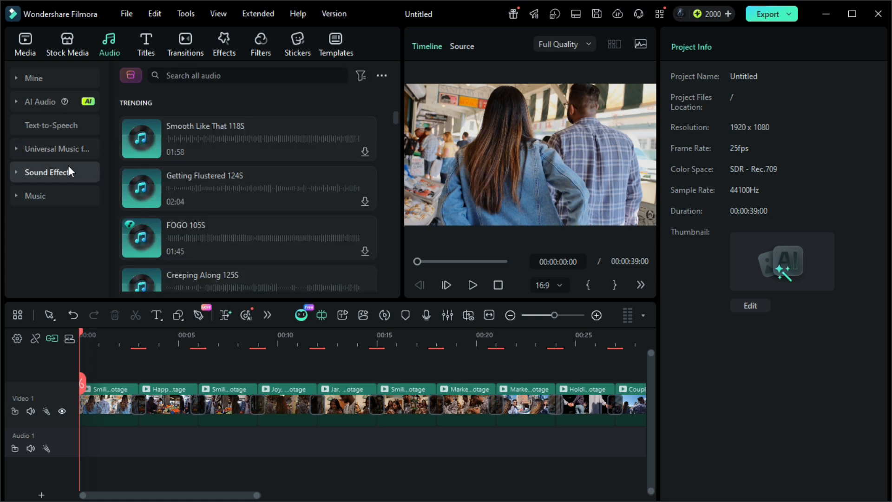
left_click(69, 170)
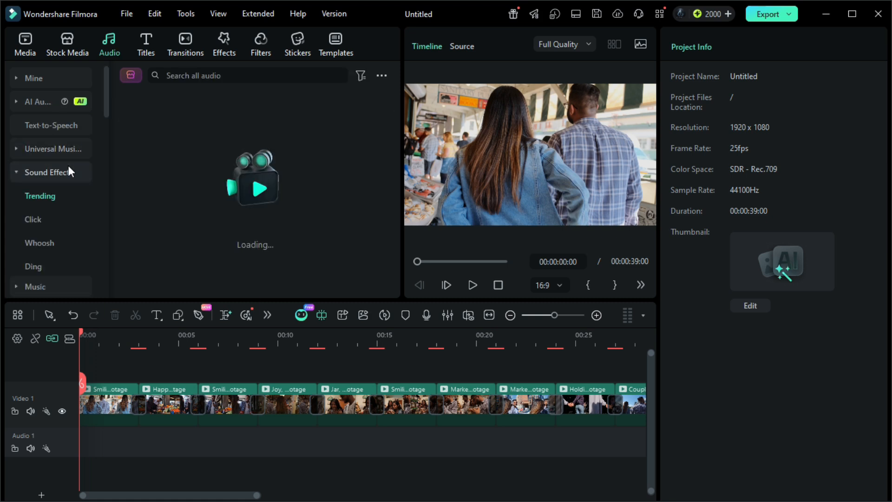
left_click(232, 74)
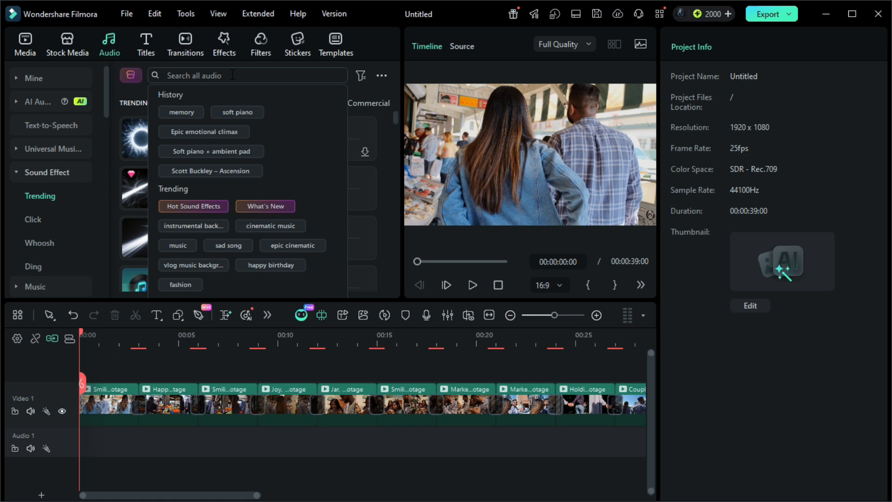
type("p")
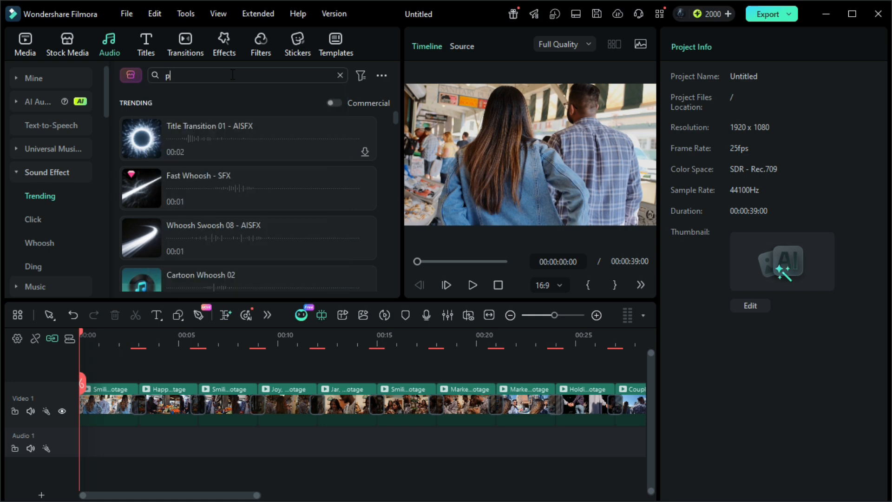
type("aper rustle")
key("Return")
left_click(144, 207)
left_click_drag(197, 208, 122, 425)
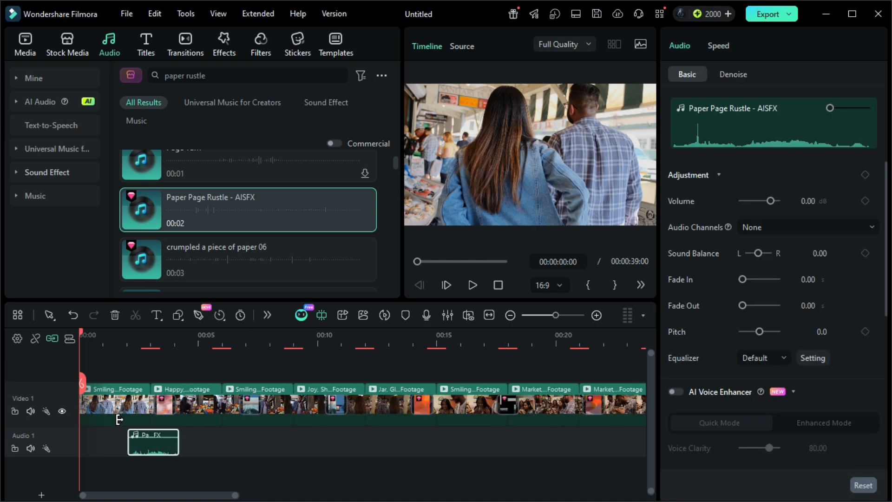
- Align the paper rustle sound with the start of the first transition and play back that section
scroll(417, 441, "up", 5)
left_click_drag(433, 443, 422, 444)
left_click(319, 352)
left_click(318, 344)
key("space")
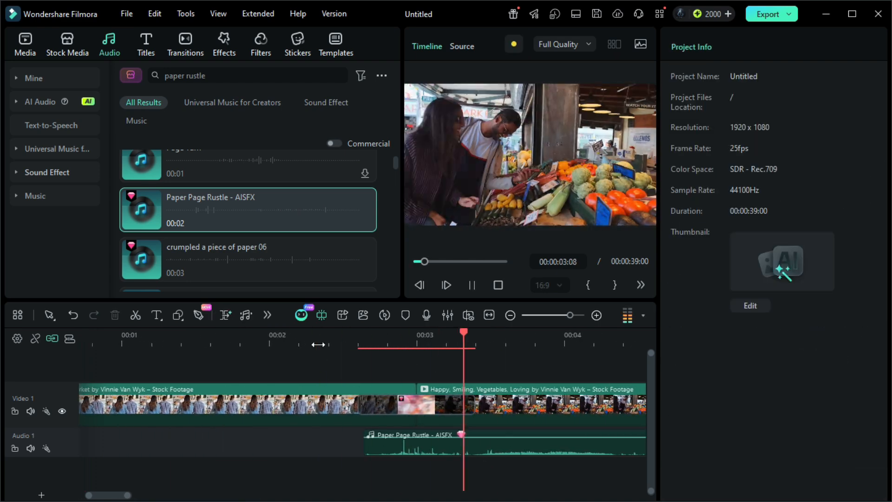
key("space")
- Split the paper rustle sound where the first transition ends and delete the remainder
left_click(477, 344)
left_click(520, 450)
key("ctrl+b")
key("Delete")
scroll(520, 449, "down", 5)
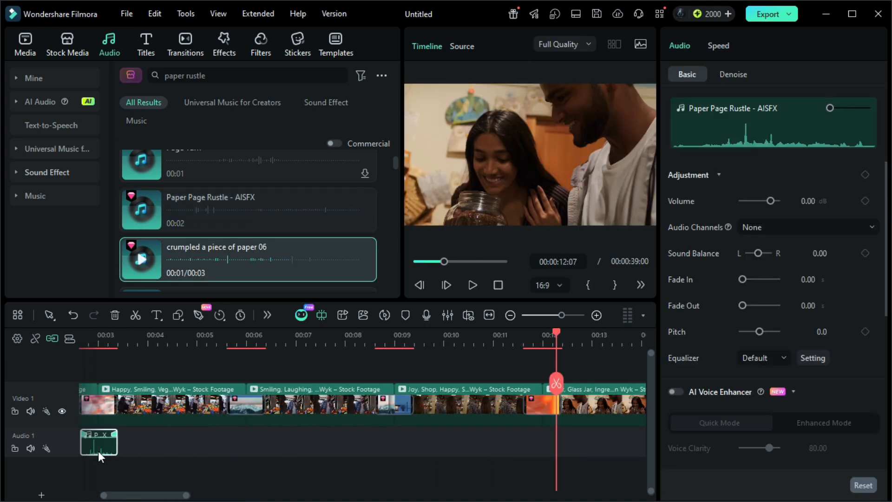
- Add a text title above the first clip at the timeline start, reading "Every memory begin when we realized"
left_click(291, 352)
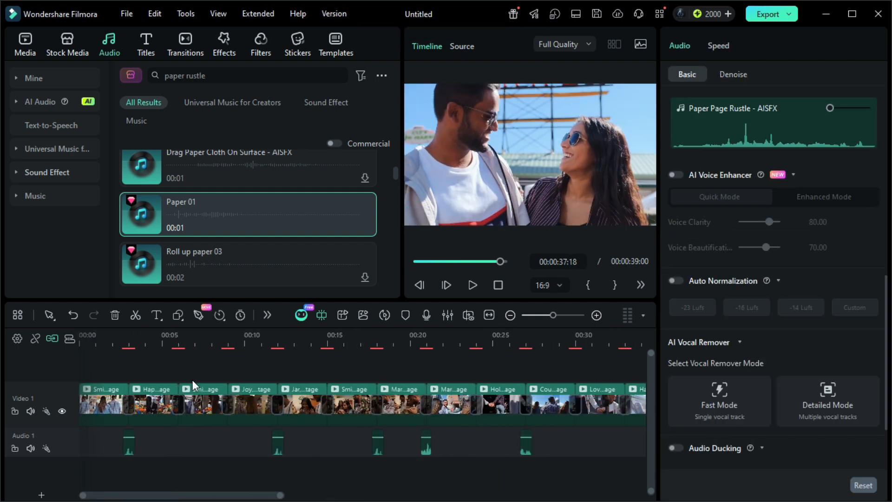
left_click(79, 336)
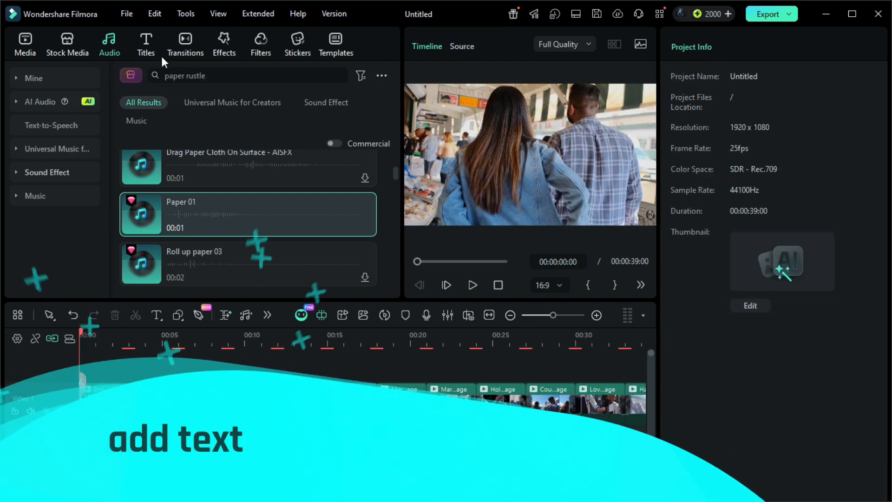
left_click(146, 46)
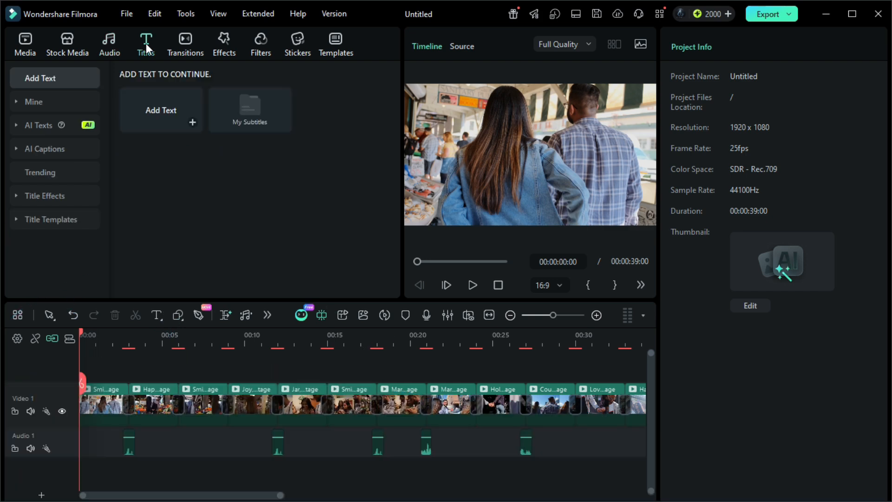
left_click_drag(167, 103, 85, 371)
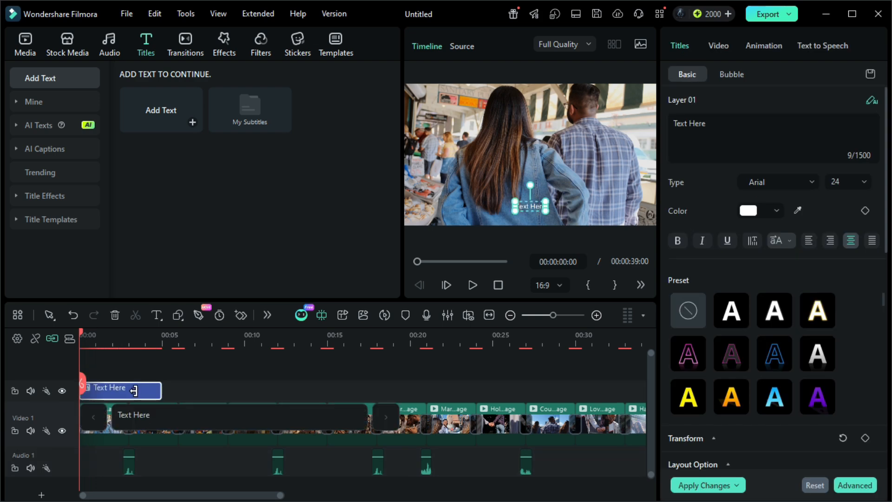
type("Every memory begin when we realiz")
type("ed")
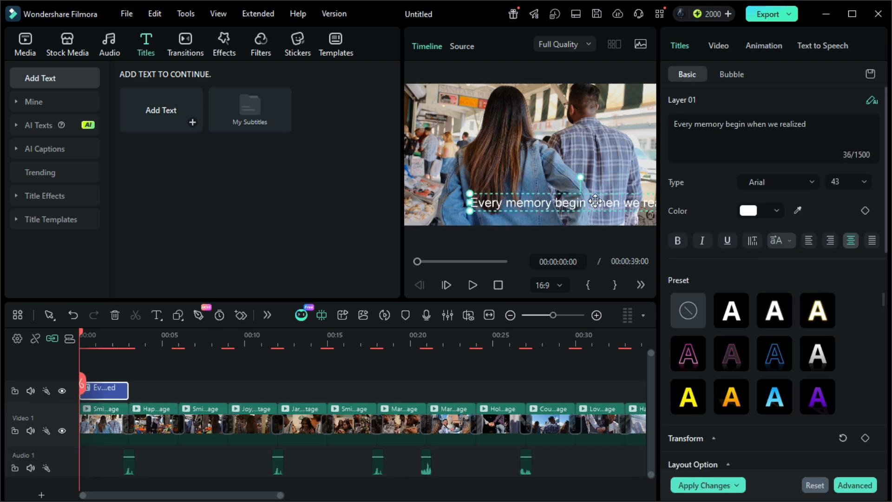
- Change the title's font to a slanted condensed one and give it a typing entrance animation and an exit animation
left_click(782, 182)
left_click(707, 375)
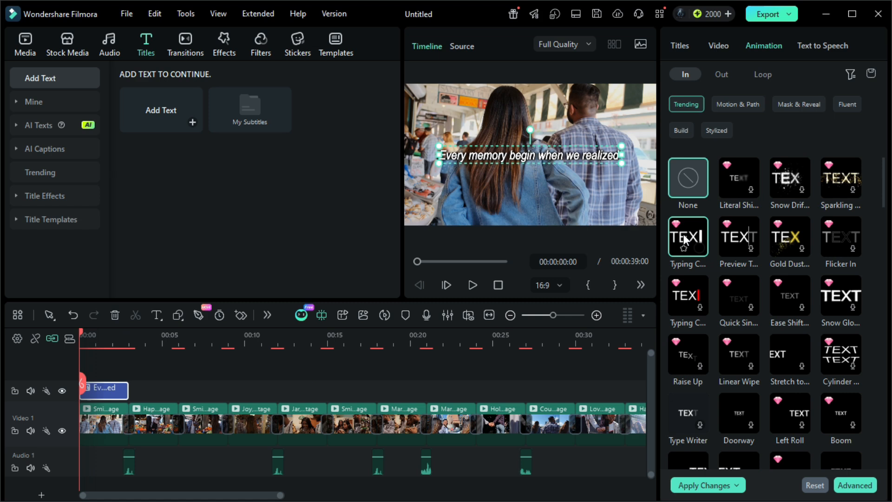
left_click(721, 74)
left_click(738, 211)
left_click(140, 387)
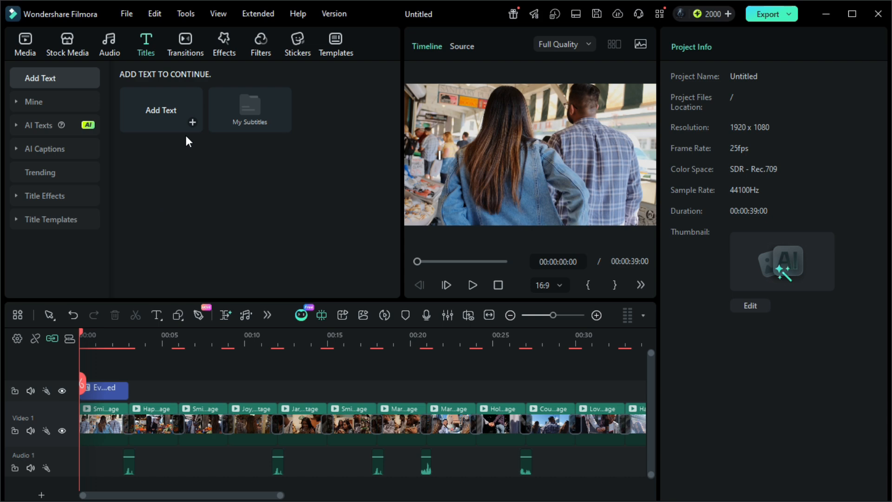
- Find the Silent Film 2 effect, place it on a track above the title, and extend it over the whole video
left_click(225, 46)
left_click(213, 77)
type("silentfilm 2")
key("Return")
left_click_drag(165, 170, 78, 369)
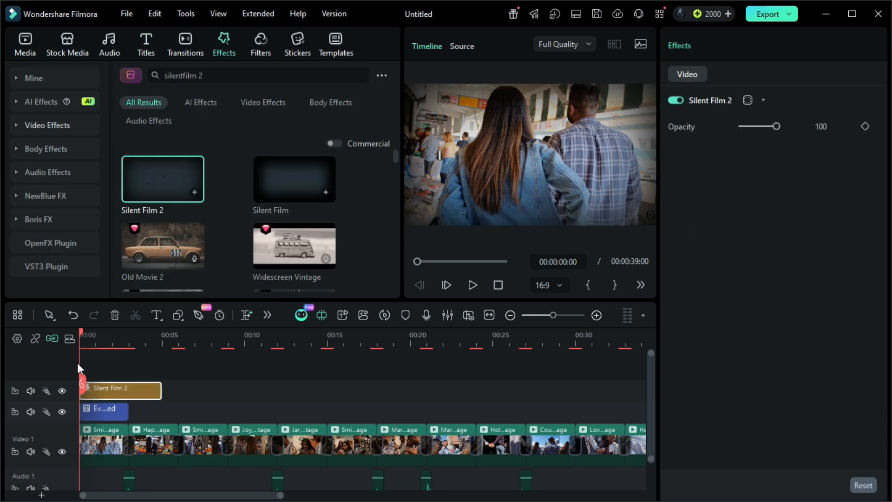
left_click_drag(161, 394, 566, 390)
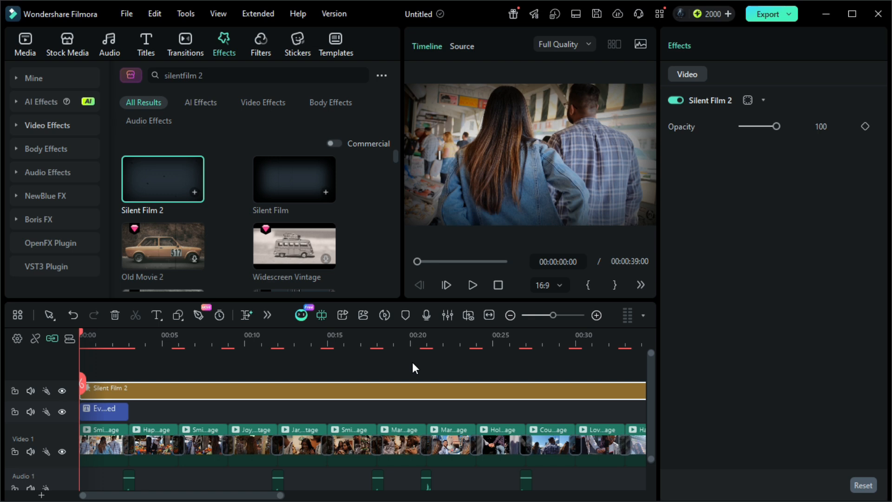
- Search the music library for "warm and romantic wedding"
left_click(109, 47)
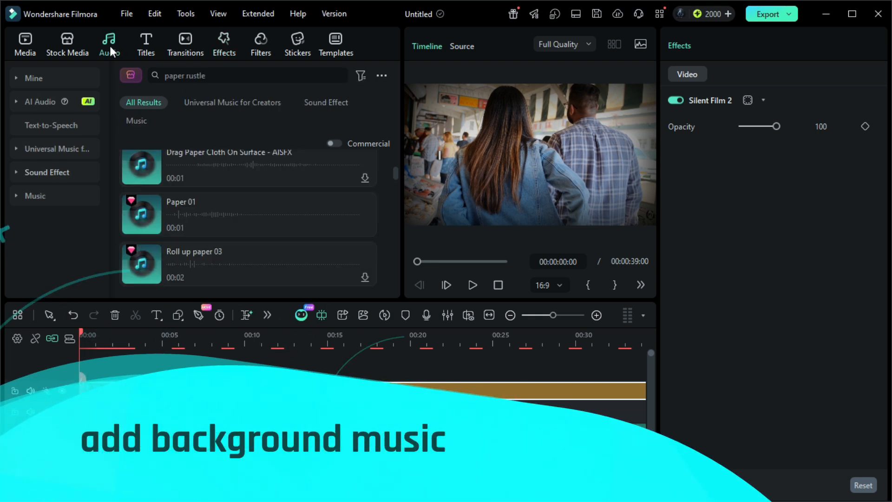
left_click(68, 192)
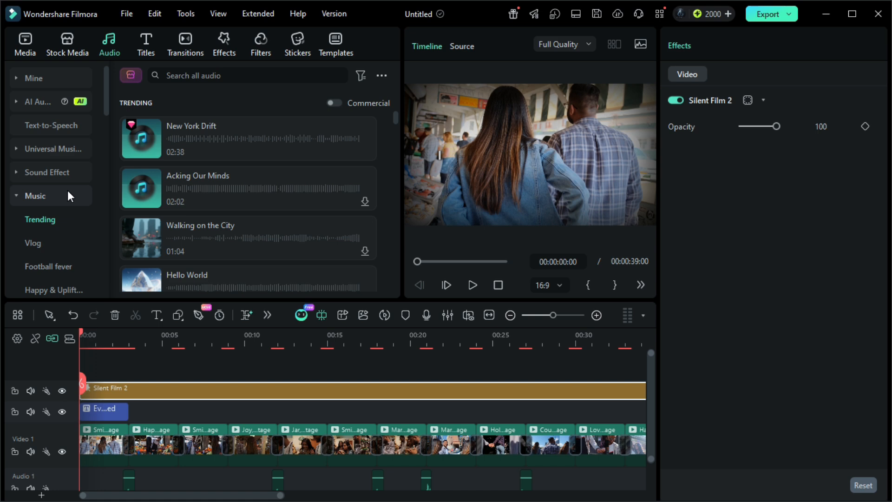
left_click(204, 76)
type("warm and ro")
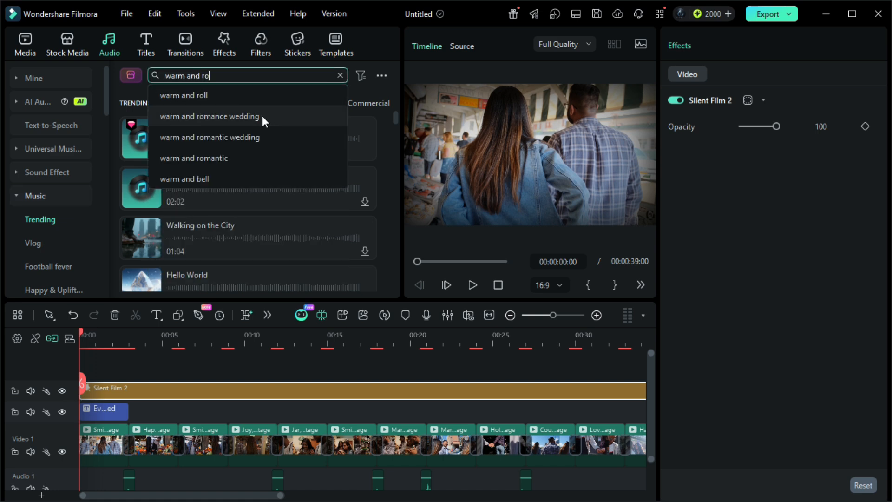
left_click(243, 136)
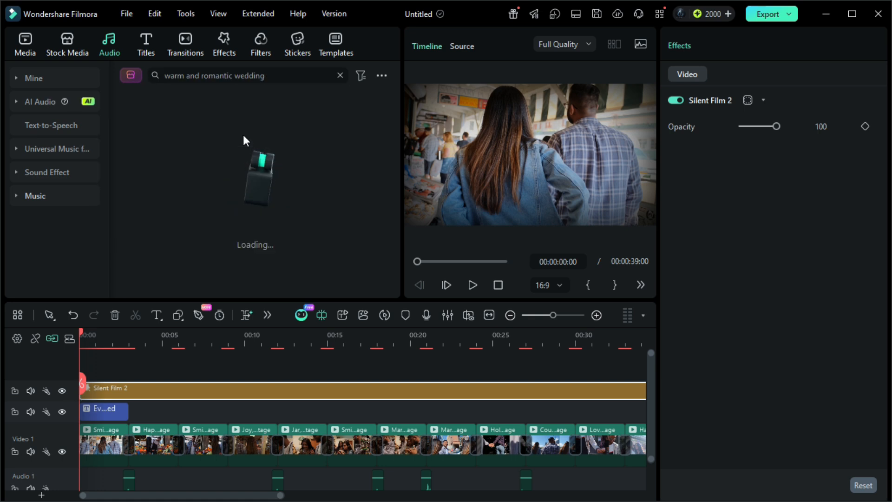
- Place Warm And Romantic Wedding (60s) on its own audio track at the timeline start and trim it to the video's end
left_click_drag(213, 177, 84, 476)
left_click_drag(610, 413, 256, 405)
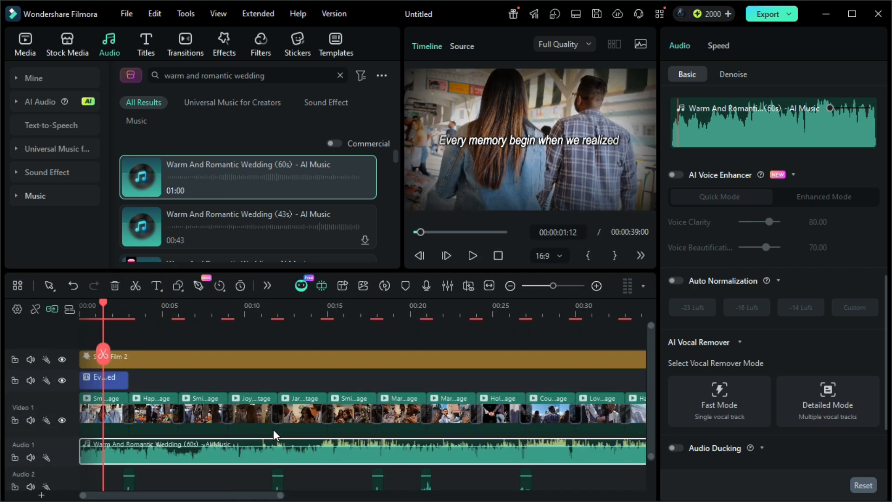
- Enable Auto Normalization at -23 Lufs for the background music and play the video
scroll(273, 433, "down", 1)
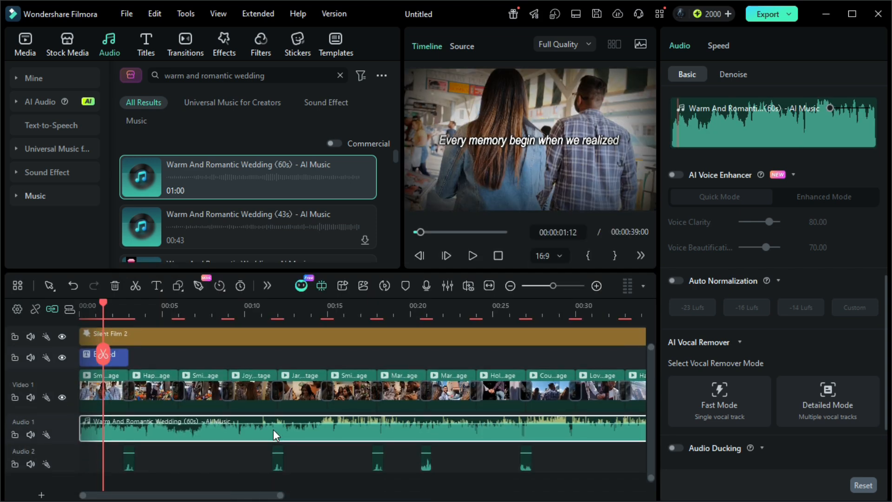
left_click(676, 281)
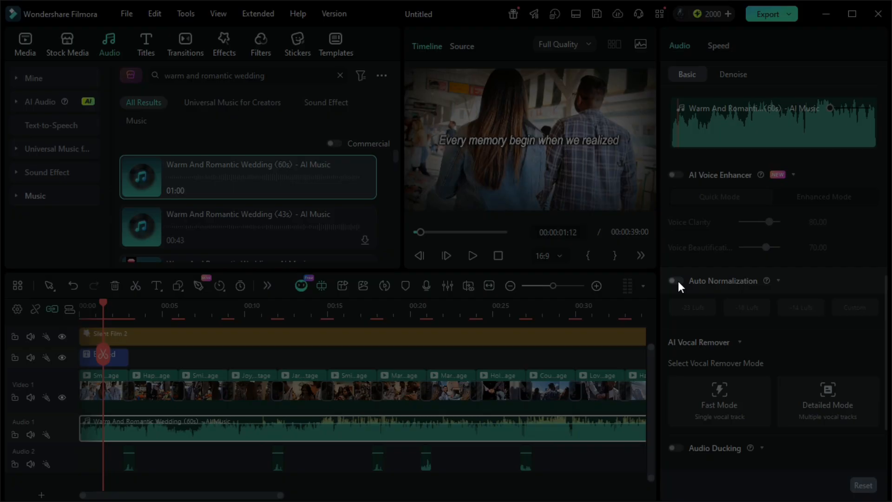
left_click(472, 255)
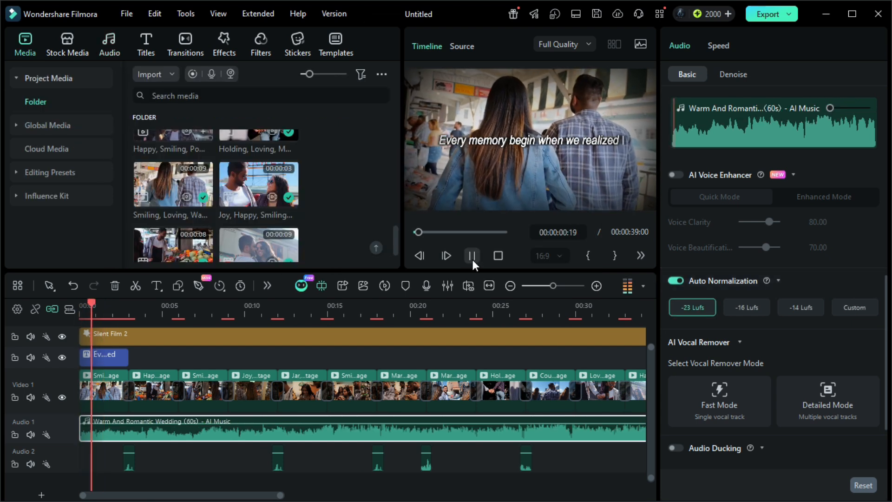